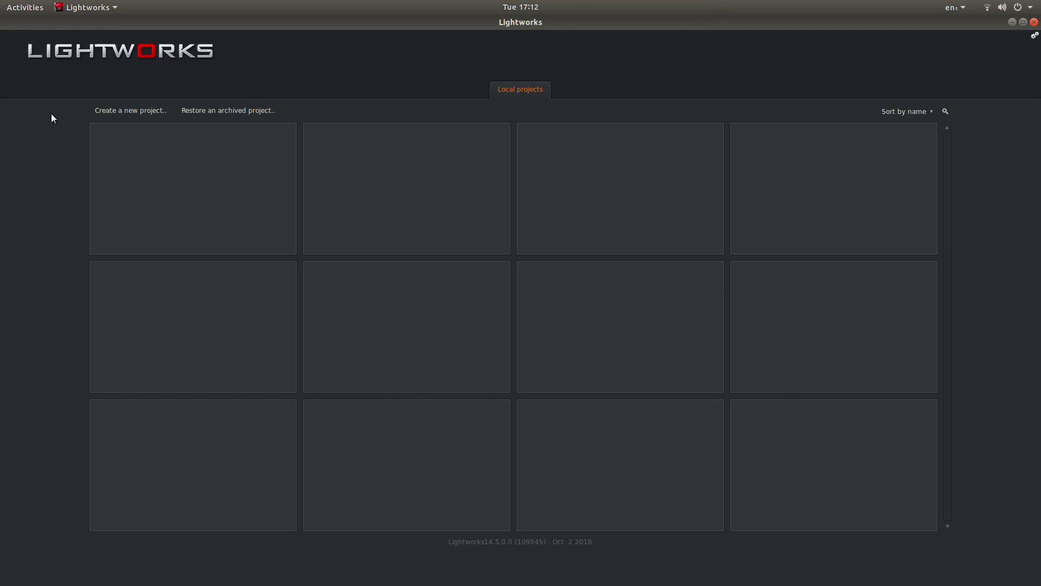
Step: Create a new project named TIME LAPSE with a 50 fps frame rate
{"action": "left_click", "coordinate": [133, 112]}
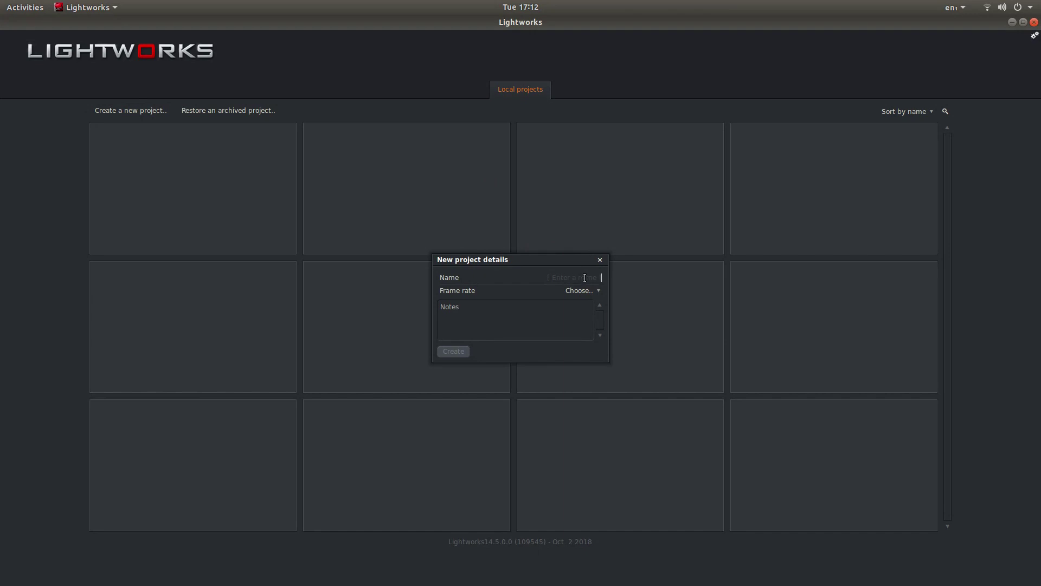
{"action": "type", "text": "TI"}
{"action": "type", "text": "ME LA"}
{"action": "type", "text": "PSE"}
{"action": "left_click", "coordinate": [589, 291]}
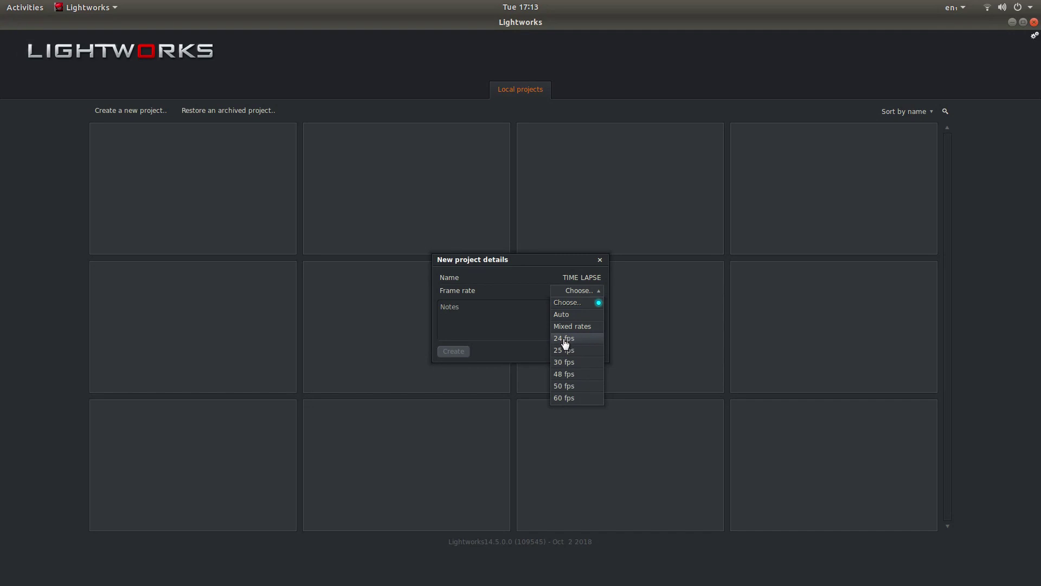
{"action": "left_click", "coordinate": [572, 386]}
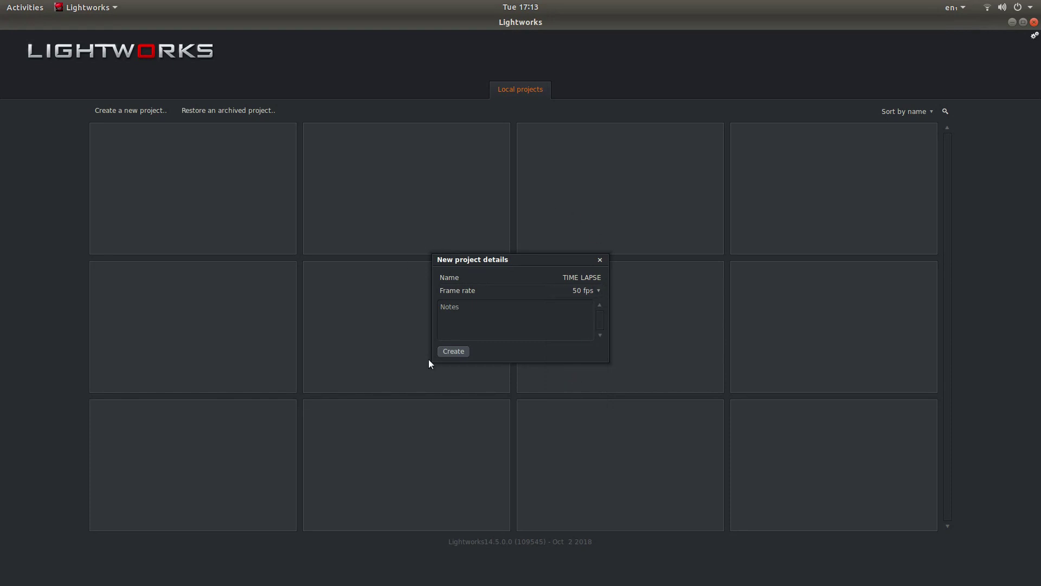
{"action": "left_click", "coordinate": [454, 352]}
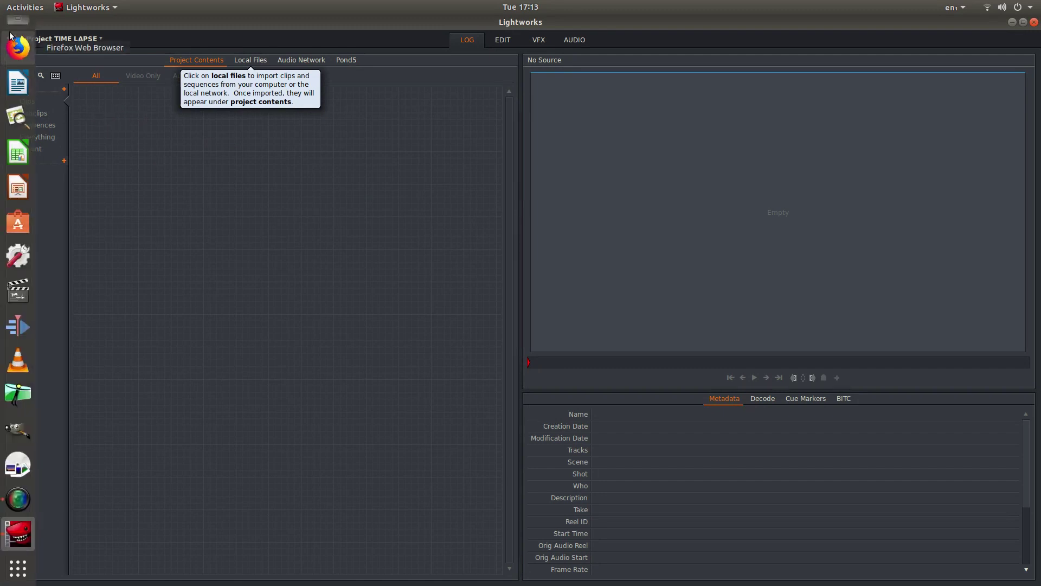
Step: Open Files and browse to the Sequence folder inside Pictures
{"action": "left_click", "coordinate": [15, 36]}
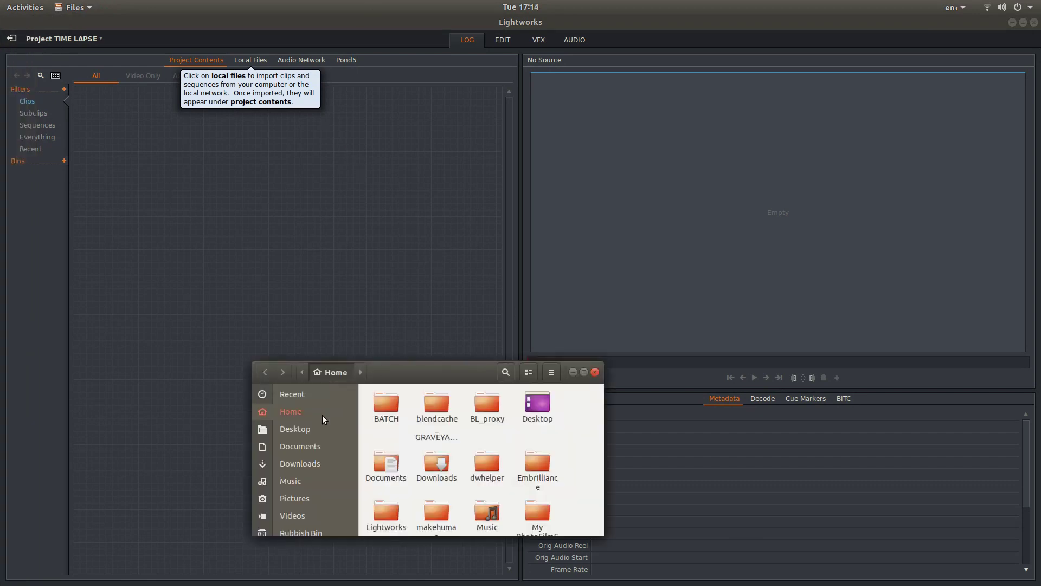
{"action": "left_click", "coordinate": [303, 499]}
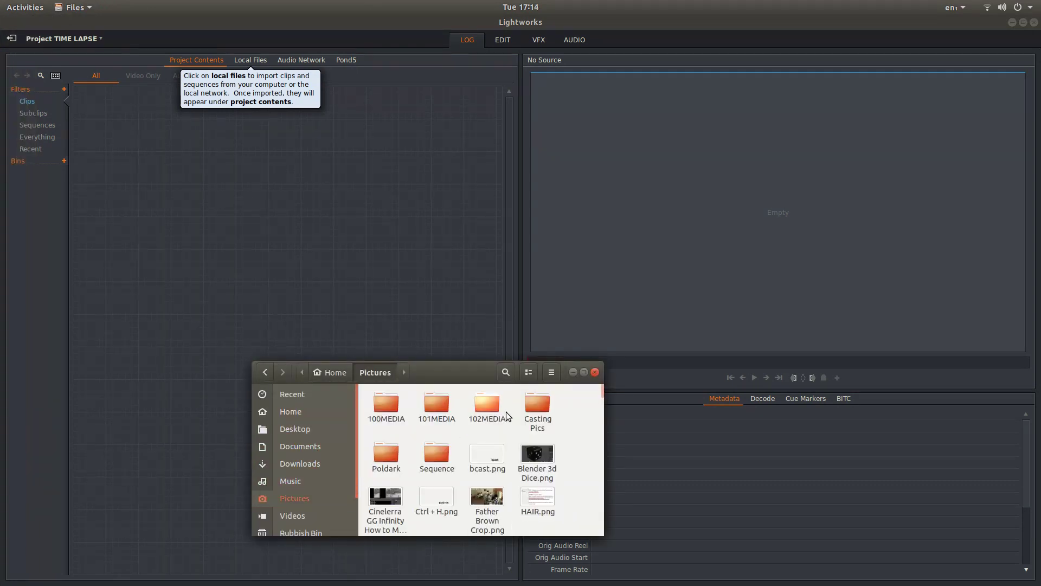
{"action": "double_click", "coordinate": [430, 452]}
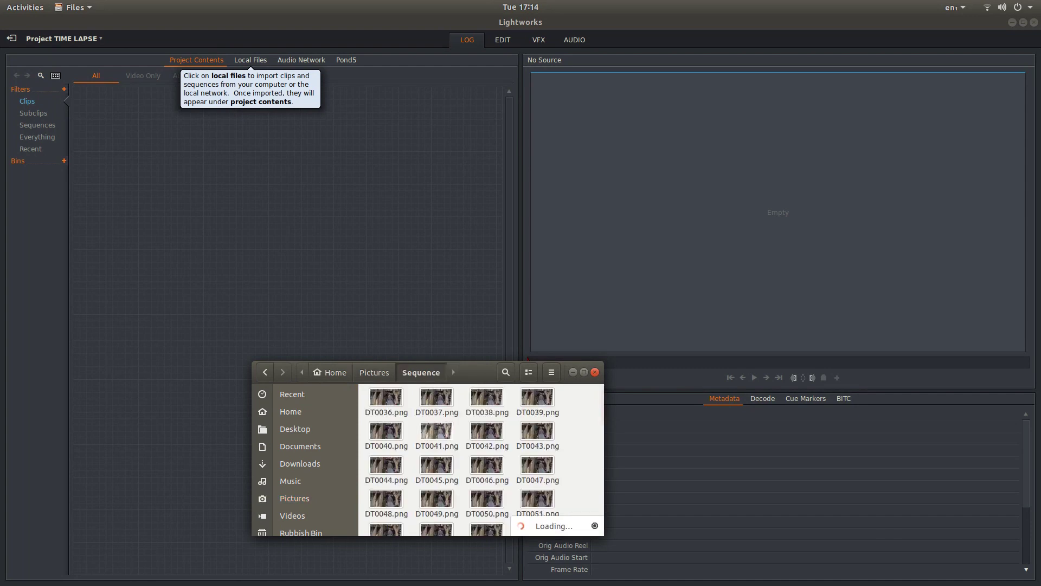
Step: Maximize the Files window and select all 250 PNG images
{"action": "left_click", "coordinate": [583, 372]}
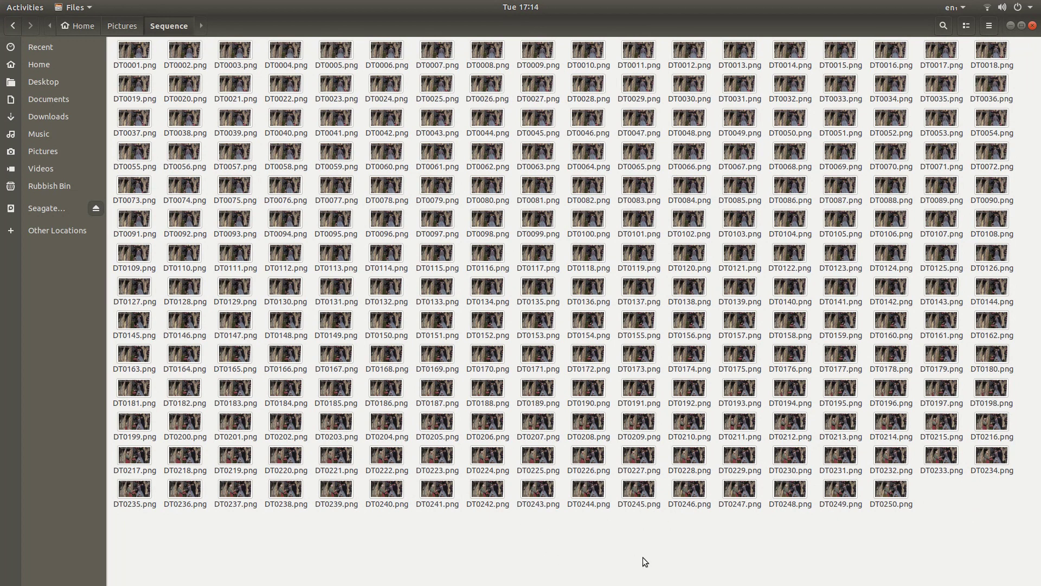
{"action": "right_click", "coordinate": [379, 536]}
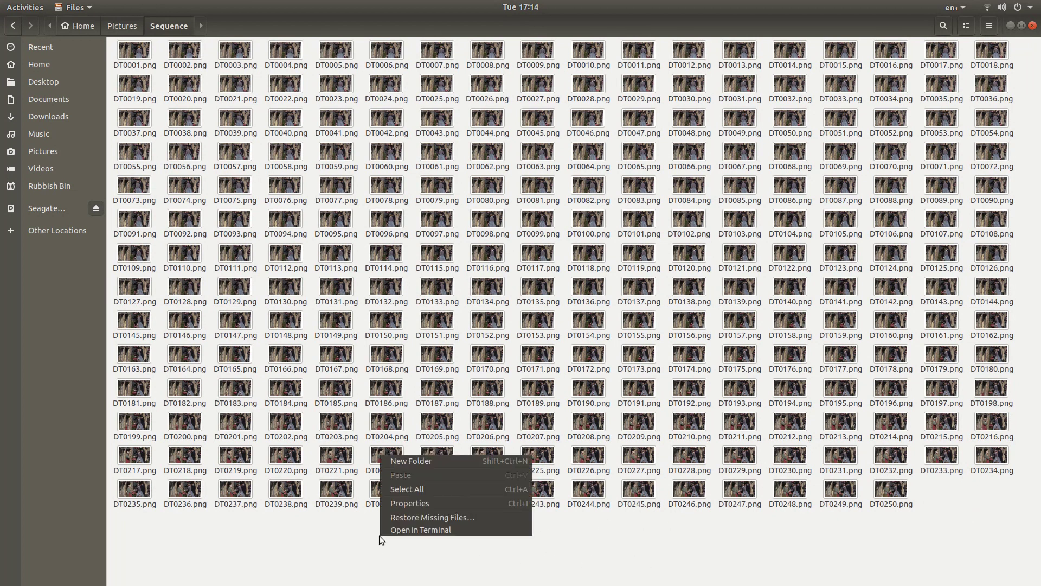
{"action": "left_click", "coordinate": [420, 493]}
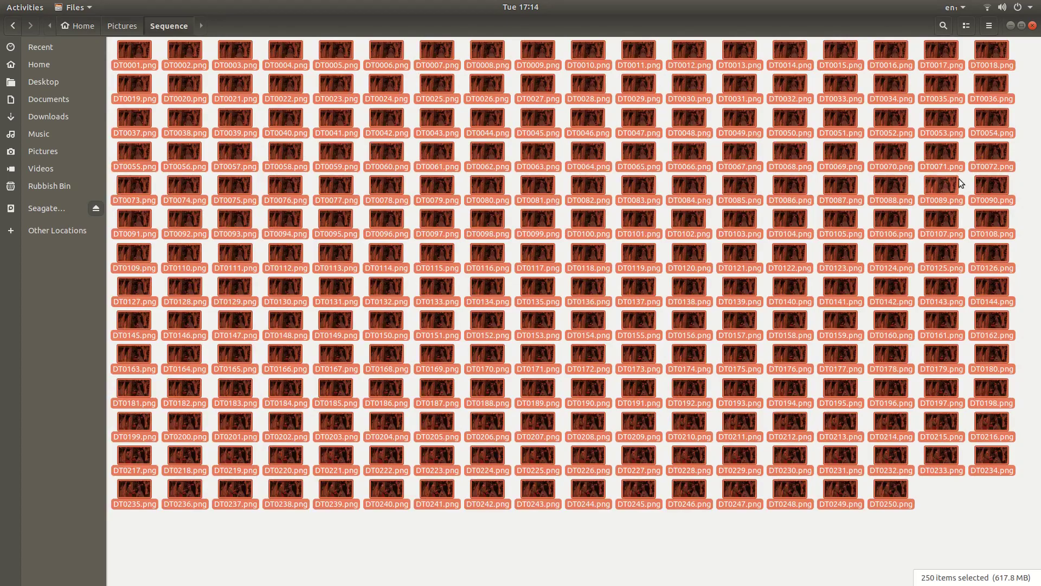
Step: Drag the 250 selected PNGs into Project Contents as one clip, then close Files
{"action": "left_click", "coordinate": [1024, 26]}
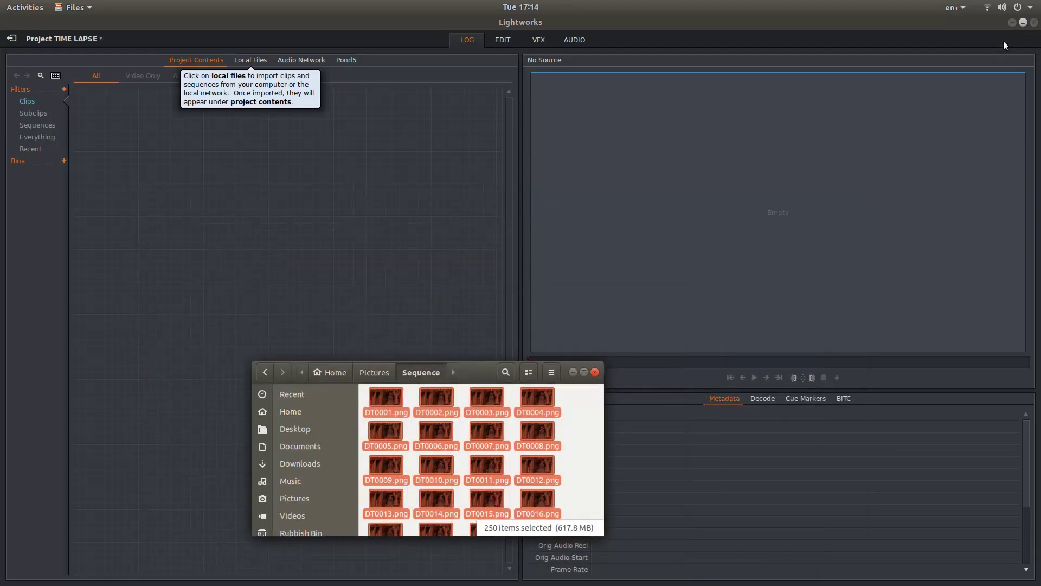
{"action": "mouse_move", "coordinate": [443, 415]}
{"action": "left_mouse_down"}
{"action": "mouse_move", "coordinate": [329, 255]}
{"action": "mouse_move", "coordinate": [130, 150]}
{"action": "left_mouse_up"}
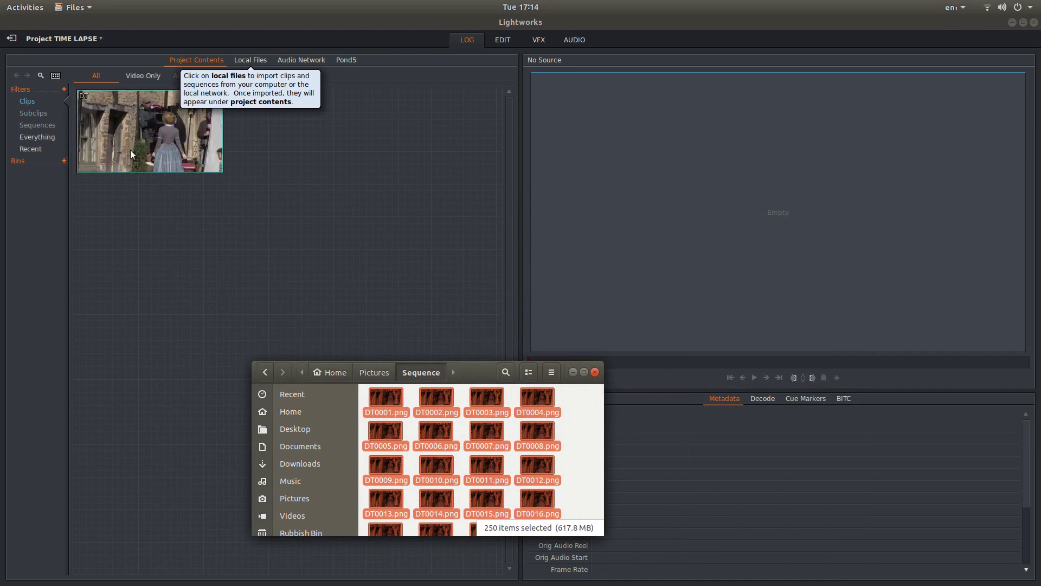
{"action": "left_click", "coordinate": [595, 374]}
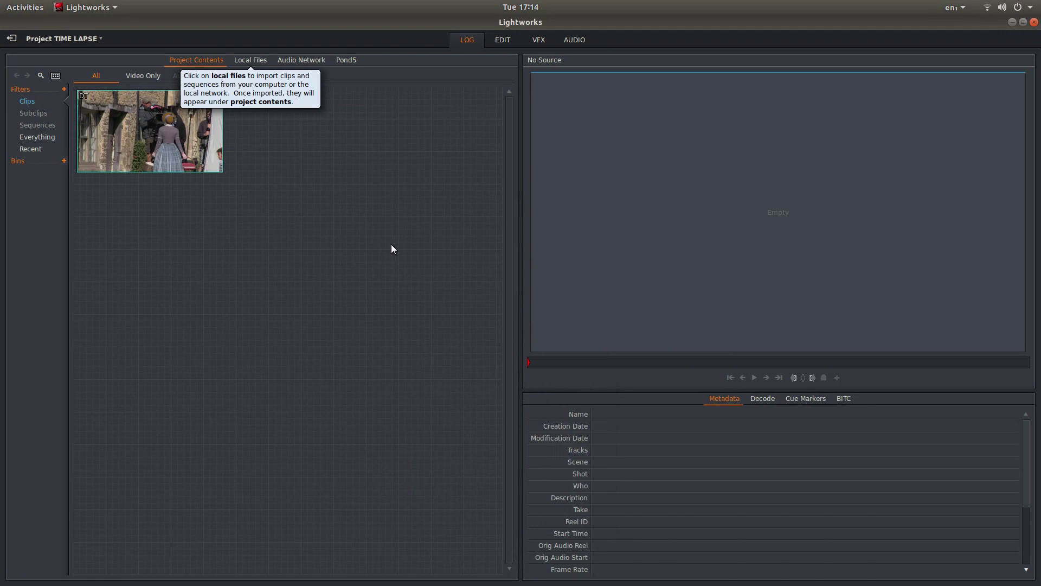
Step: In the Edit workspace, place the image-sequence clip at the start of track V1
{"action": "left_click", "coordinate": [504, 40]}
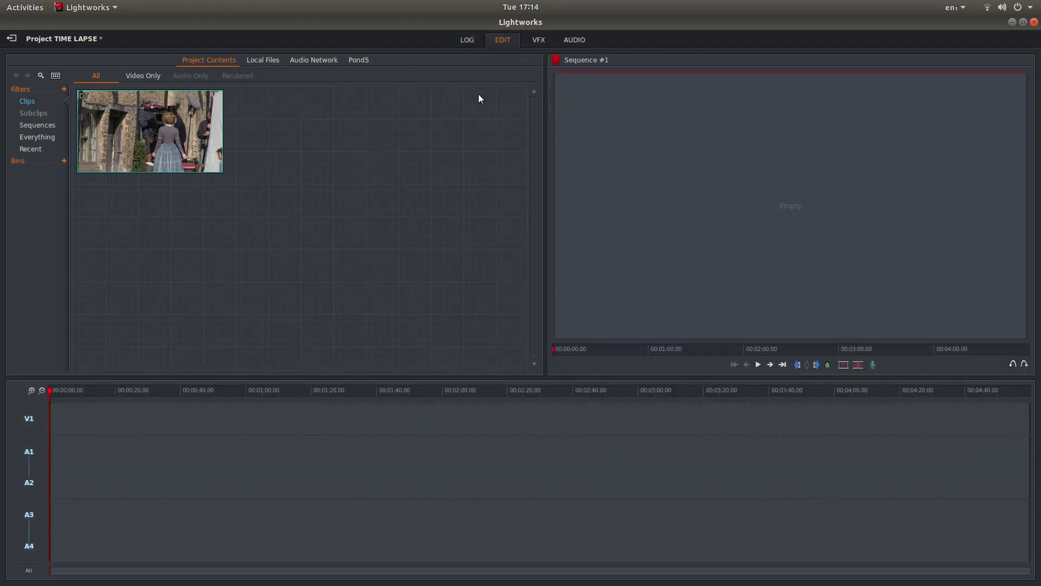
{"action": "mouse_move", "coordinate": [150, 131]}
{"action": "left_click_drag", "start_coordinate": [154, 118], "coordinate": [153, 417]}
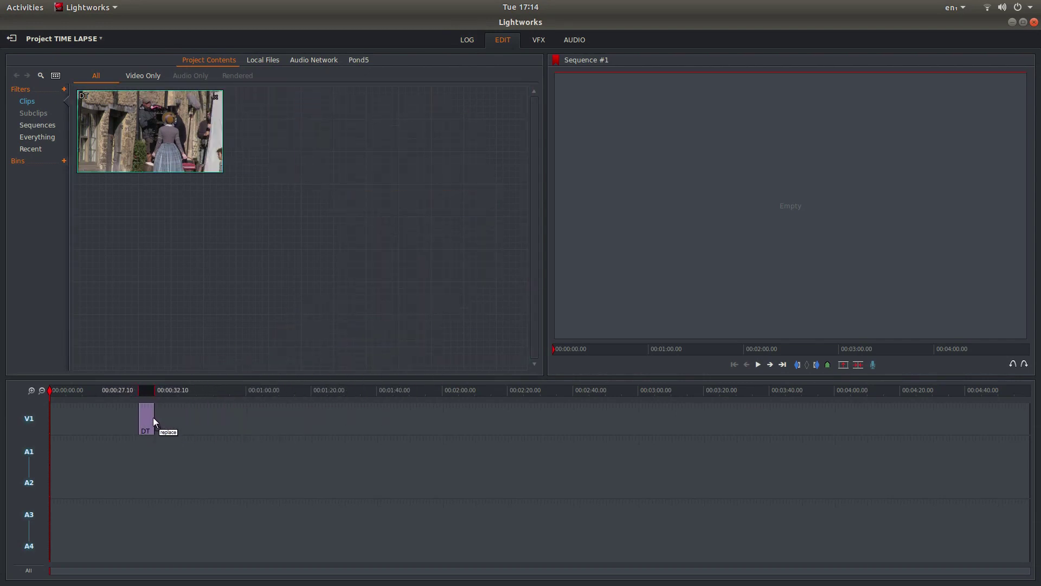
{"action": "left_click_drag", "start_coordinate": [153, 417], "coordinate": [54, 422]}
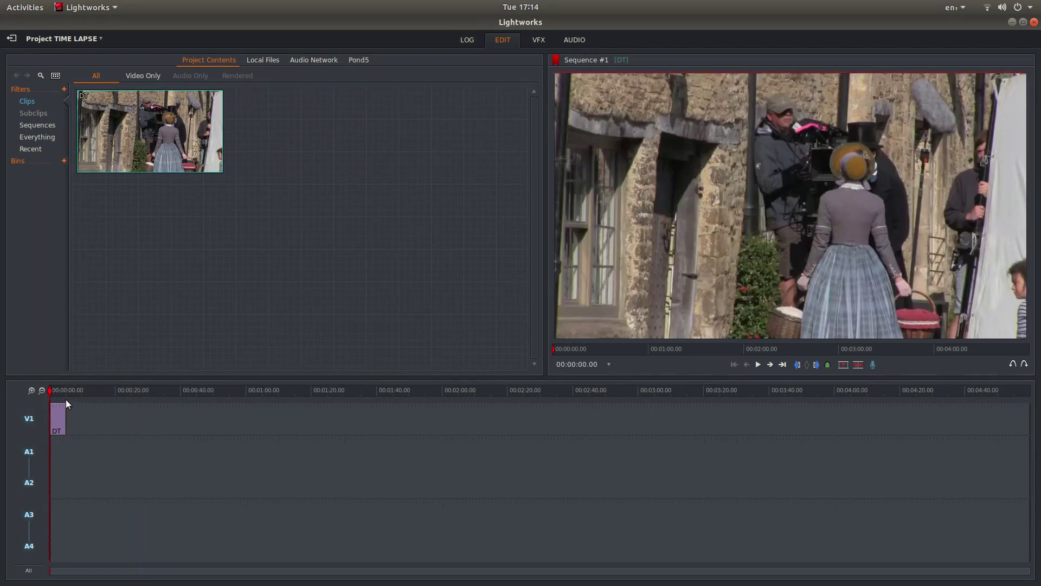
Step: Make a proxy of the image-sequence clip via Media > Make proxy, then dismiss the notices
{"action": "right_click", "coordinate": [153, 125]}
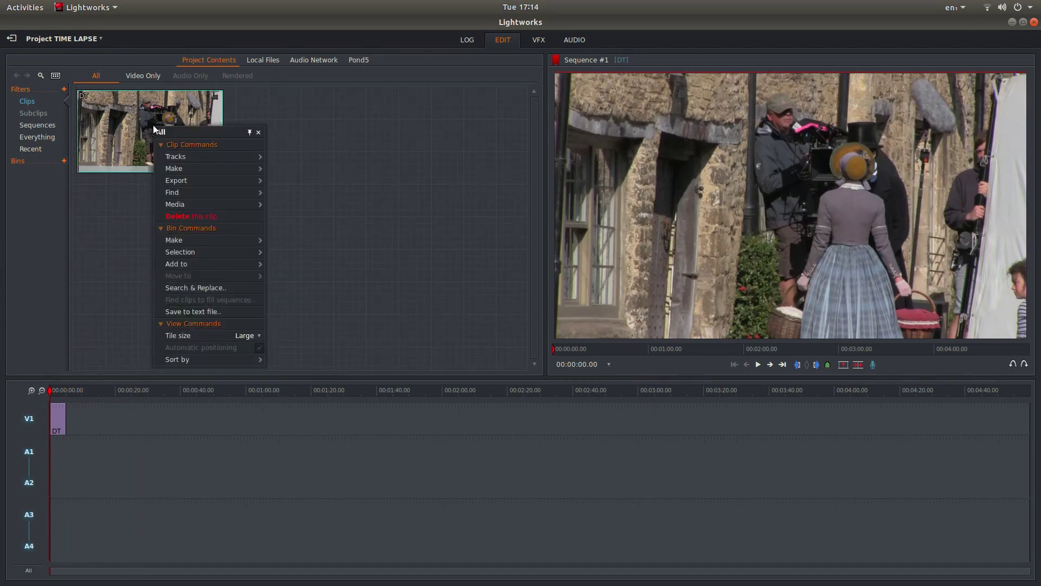
{"action": "left_click", "coordinate": [176, 205]}
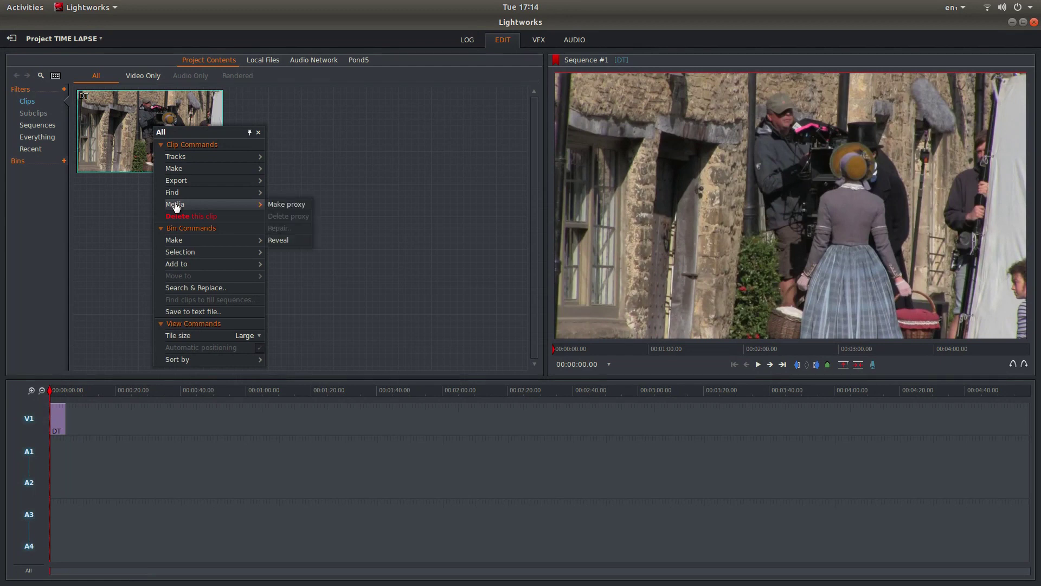
{"action": "left_click", "coordinate": [285, 207]}
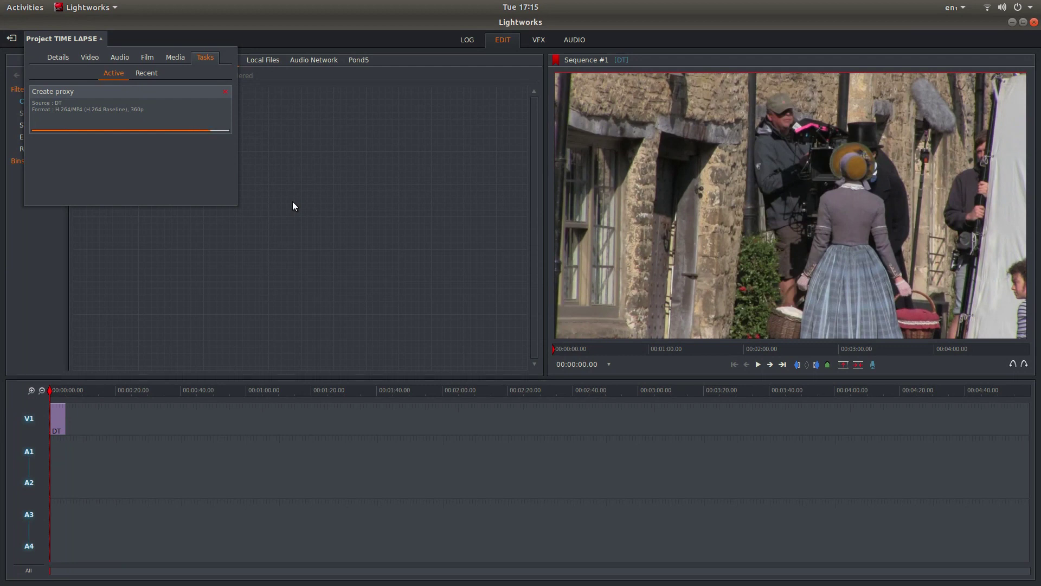
{"action": "left_click", "coordinate": [292, 201]}
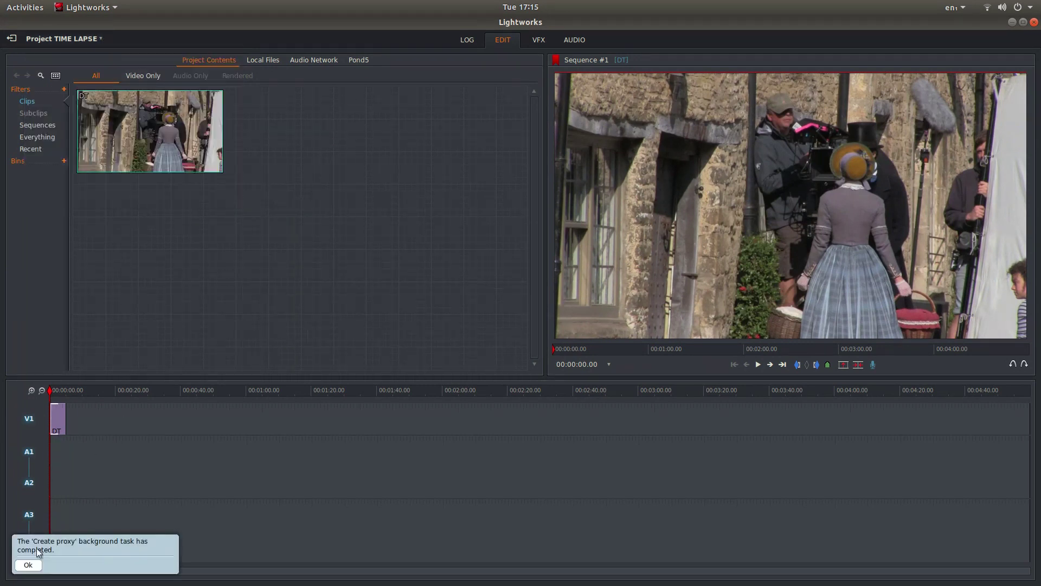
{"action": "left_click", "coordinate": [29, 566]}
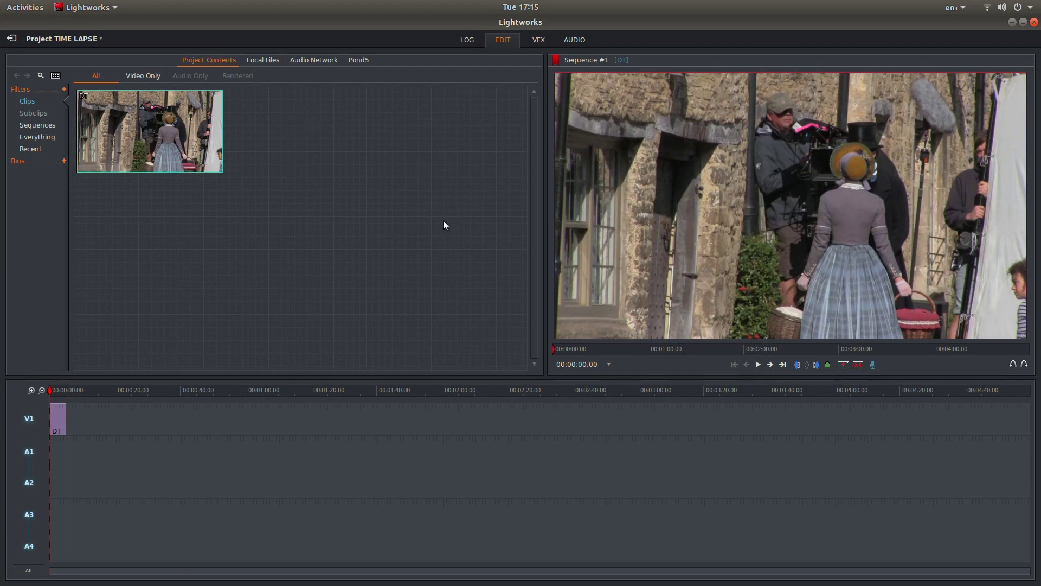
Step: Play and stop Sequence #1, then return the playhead to its start
{"action": "left_click", "coordinate": [760, 366]}
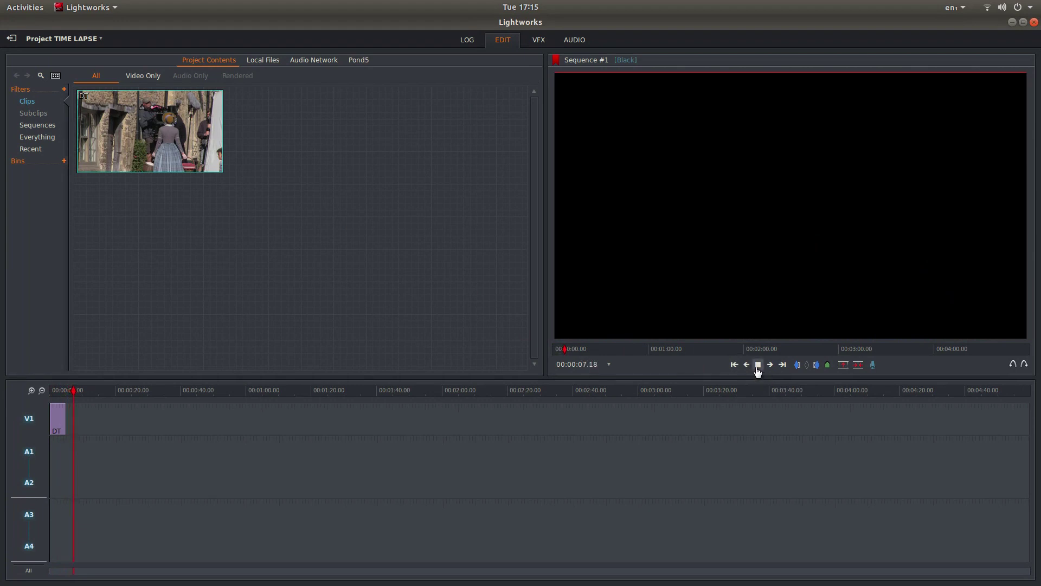
{"action": "left_click", "coordinate": [758, 365]}
{"action": "left_click", "coordinate": [735, 366]}
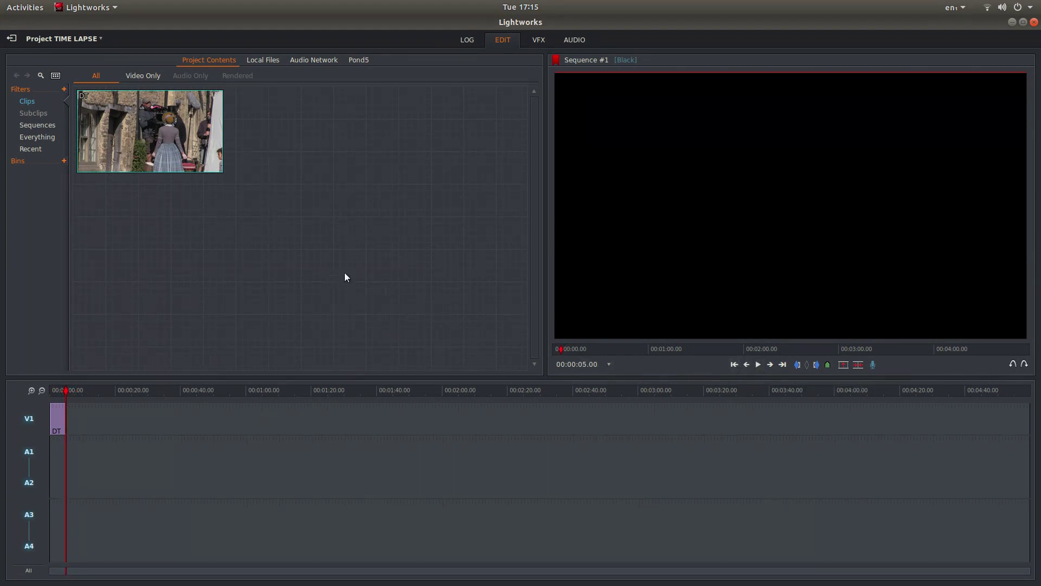
{"action": "key", "text": "Home"}
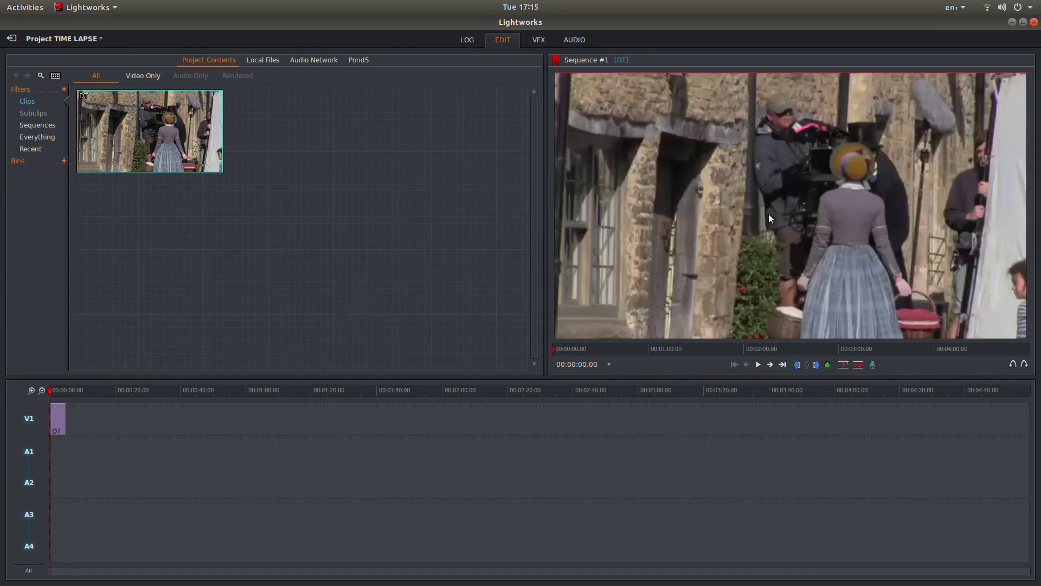